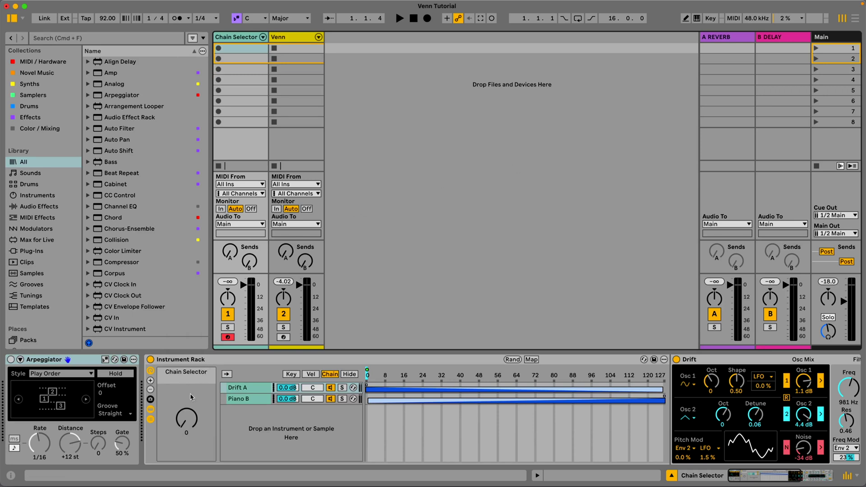
- Sweep the Chain Selector to Piano B and back to 0, then switch the Arpeggiator on
click(188, 425)
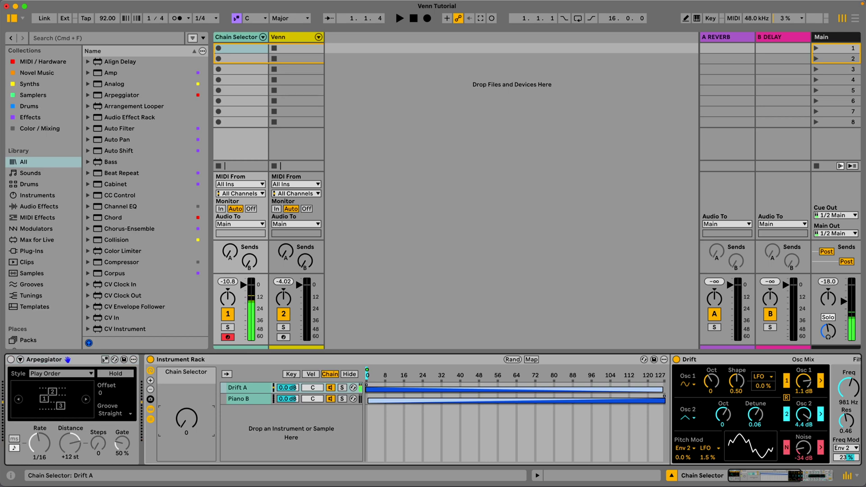
drag(188, 426, 187, 361)
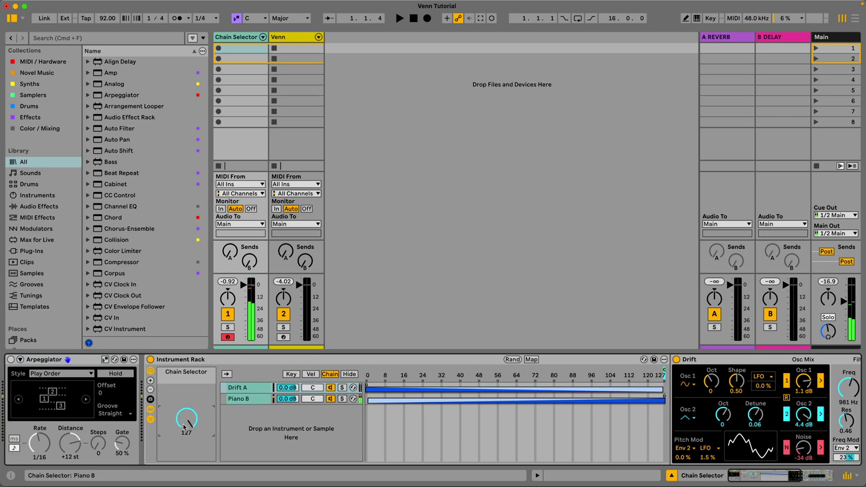
drag(184, 425, 184, 486)
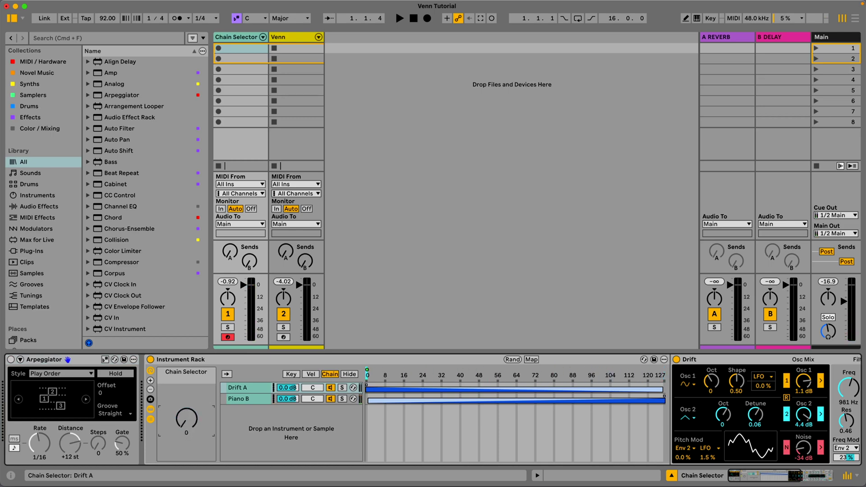
click(10, 361)
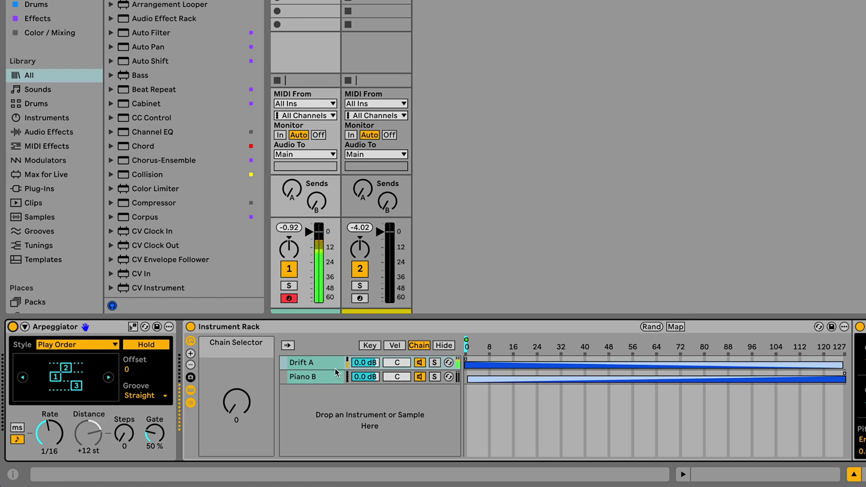
click(286, 377)
key(Up)
mouse_move(234, 408)
mouse_down()
mouse_move(234, 321)
mouse_move(234, 404)
mouse_up()
scroll(637, 400, right, 5)
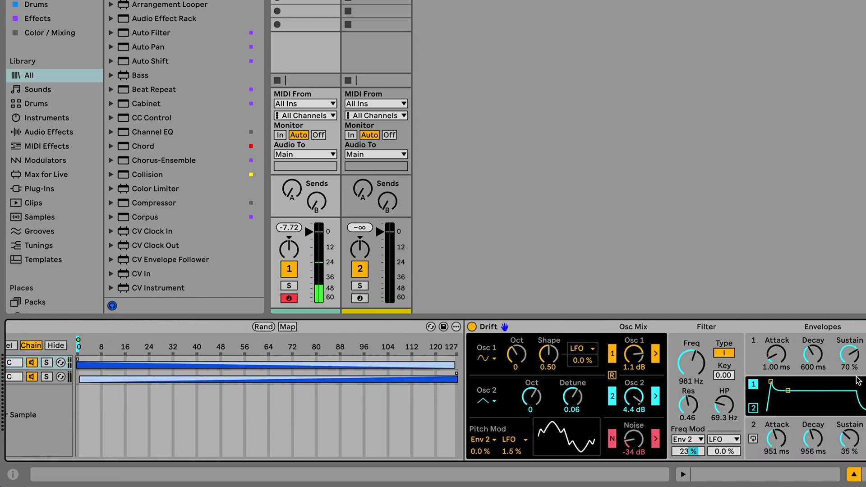
scroll(565, 383, left, 5)
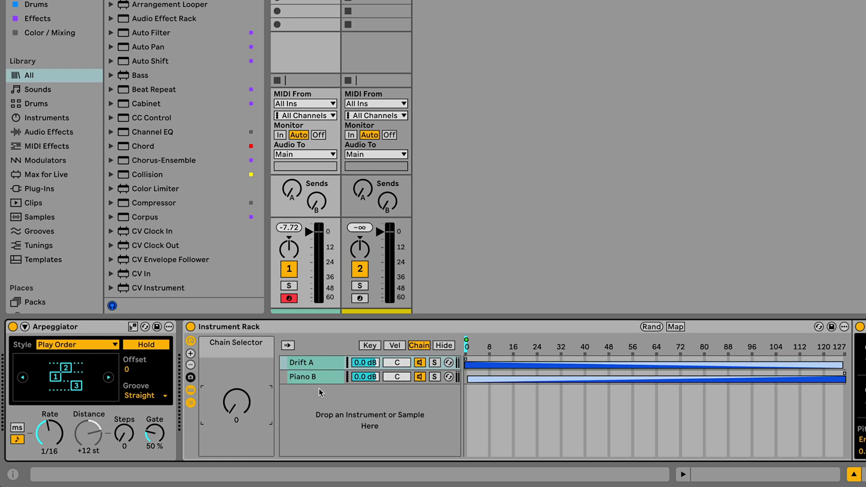
- Arm track 2 instead of track 1, check its Drift A and Piano B chains, and set Venn's A/B chance to 0%
click(291, 300)
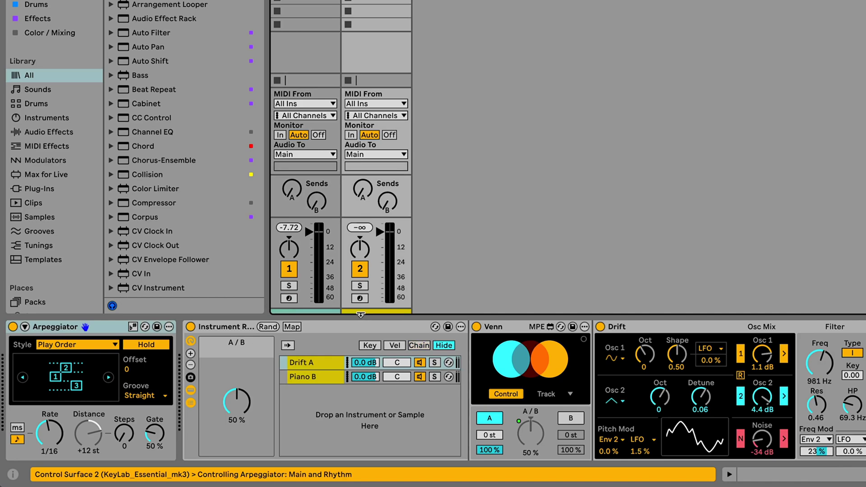
click(360, 299)
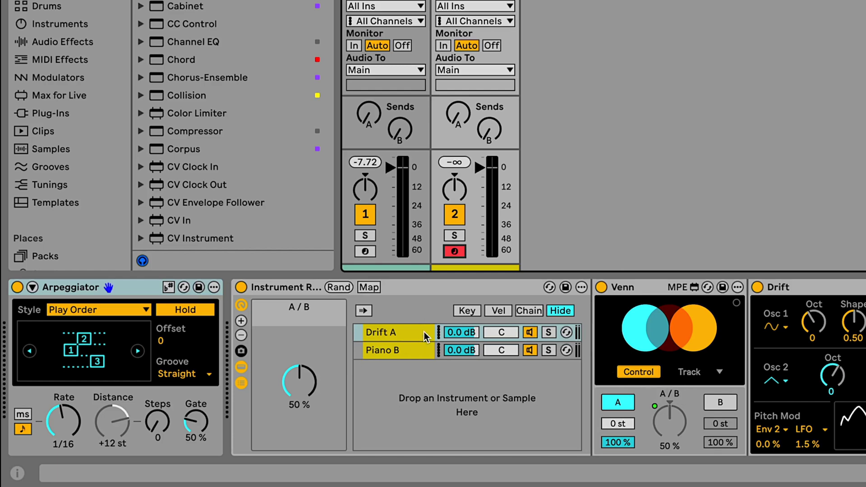
click(411, 336)
click(411, 350)
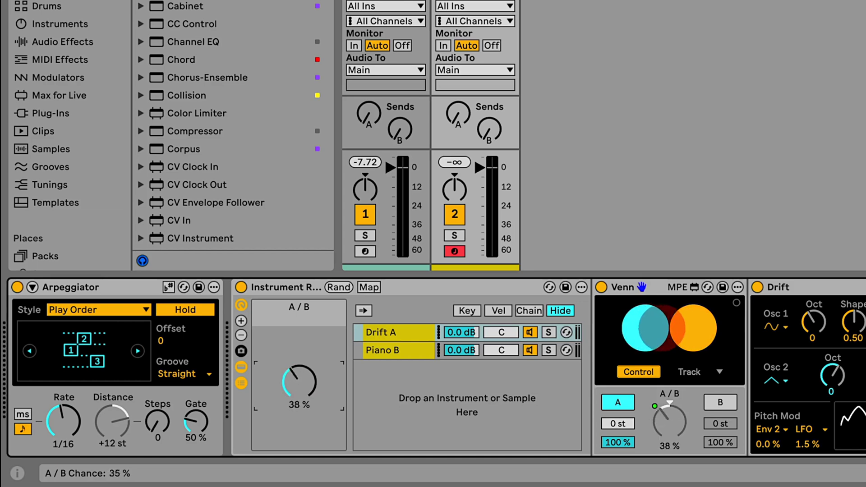
drag(305, 384, 305, 429)
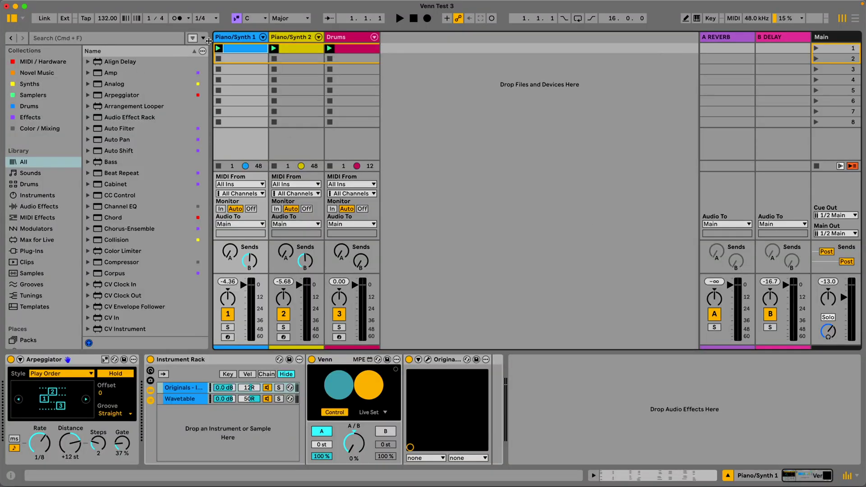
- Compare the Piano/Synth 1 and Piano/Synth 2 tracks, then focus Piano/Synth 1's Originals chain and Arpeggiator
click(229, 38)
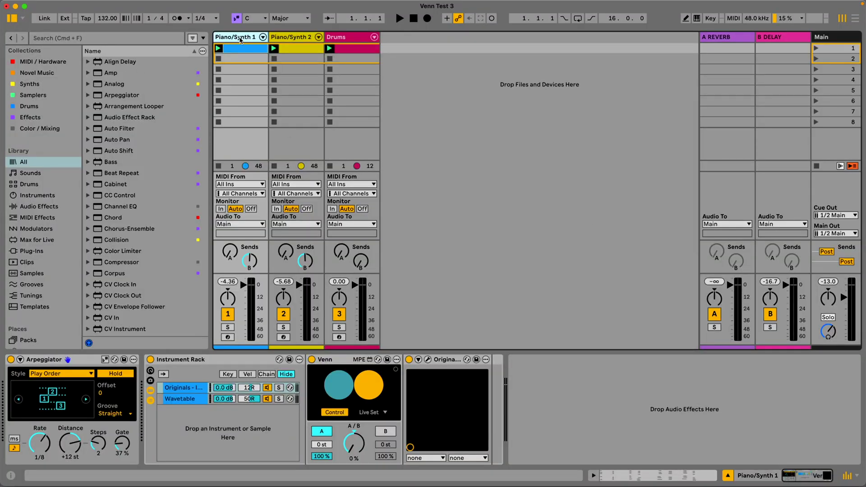
click(302, 39)
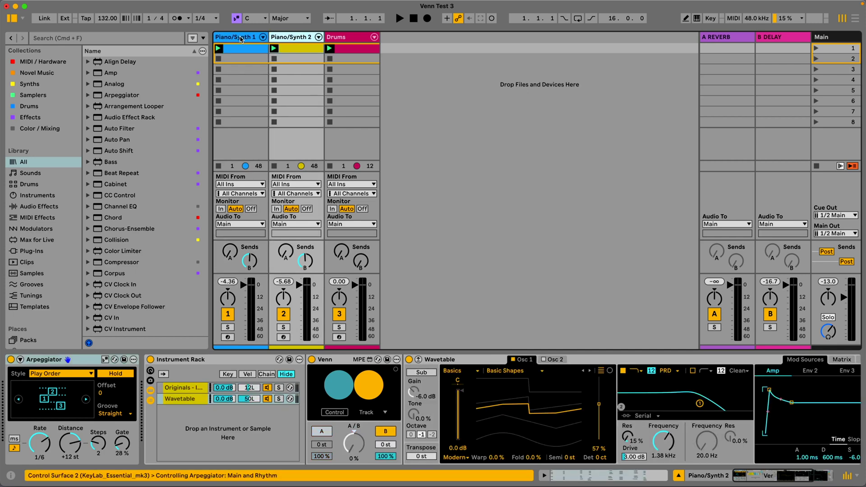
click(241, 39)
click(194, 391)
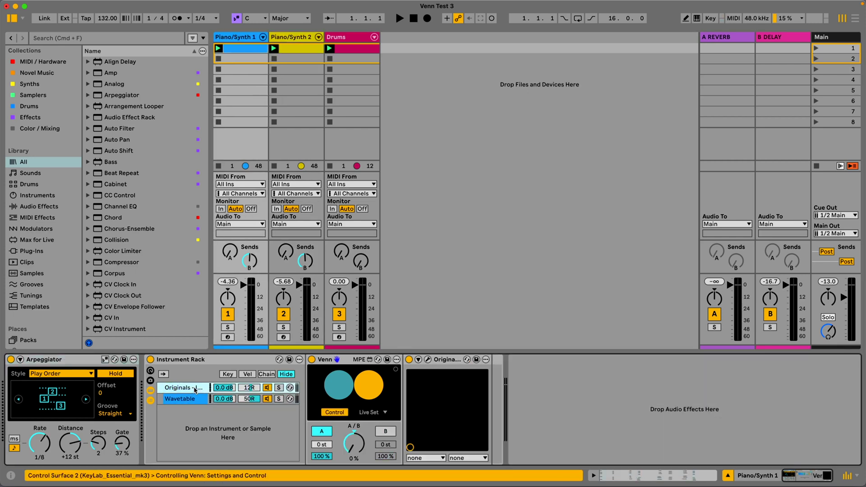
click(75, 364)
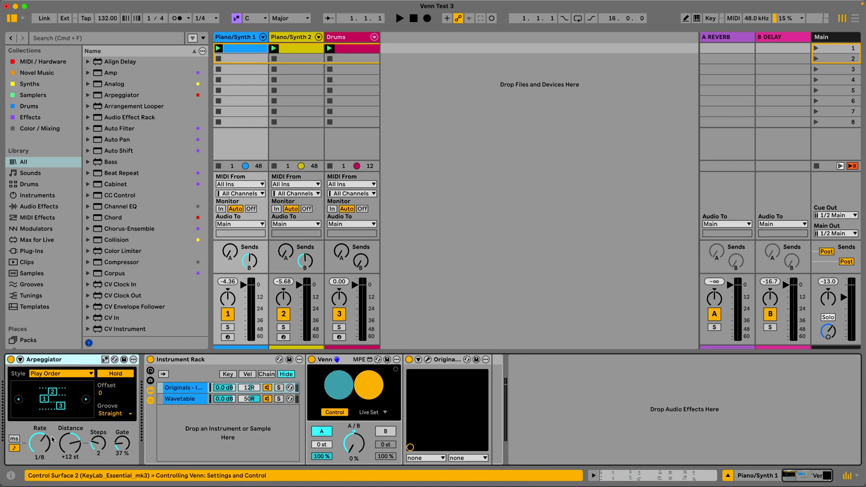
- Switch repeatedly between the Originals and Wavetable chains to inspect each chain's devices
click(186, 400)
click(191, 388)
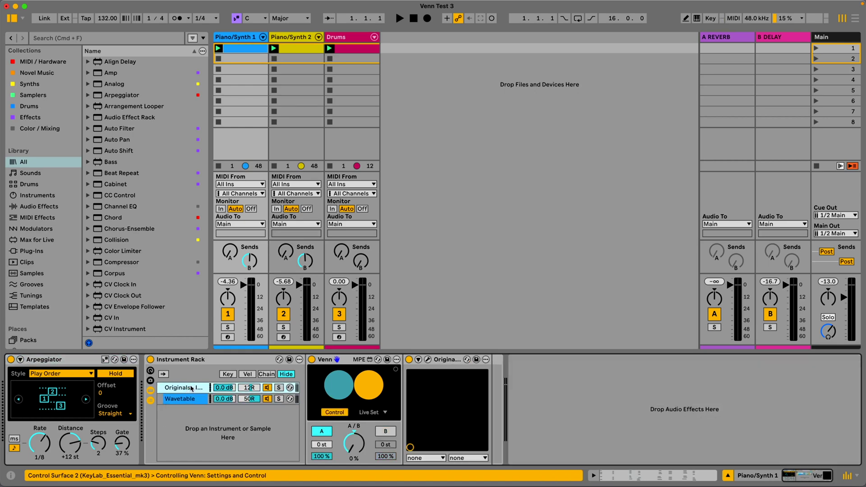
click(189, 400)
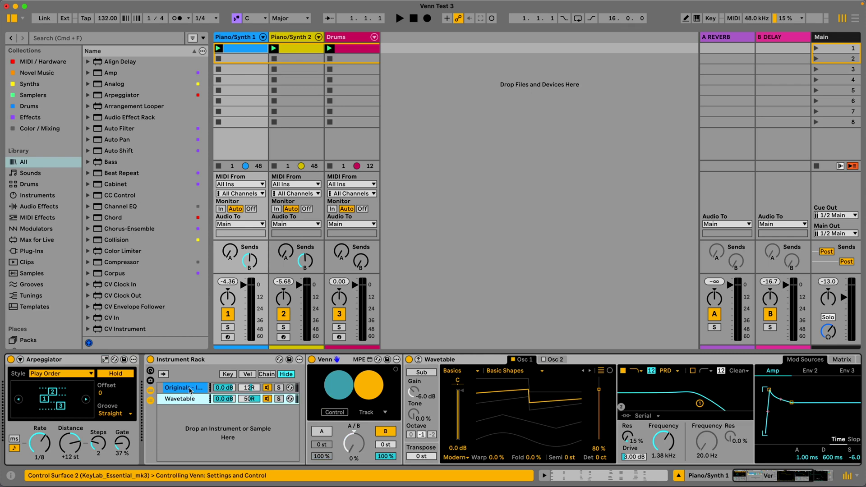
click(190, 388)
click(171, 405)
click(174, 393)
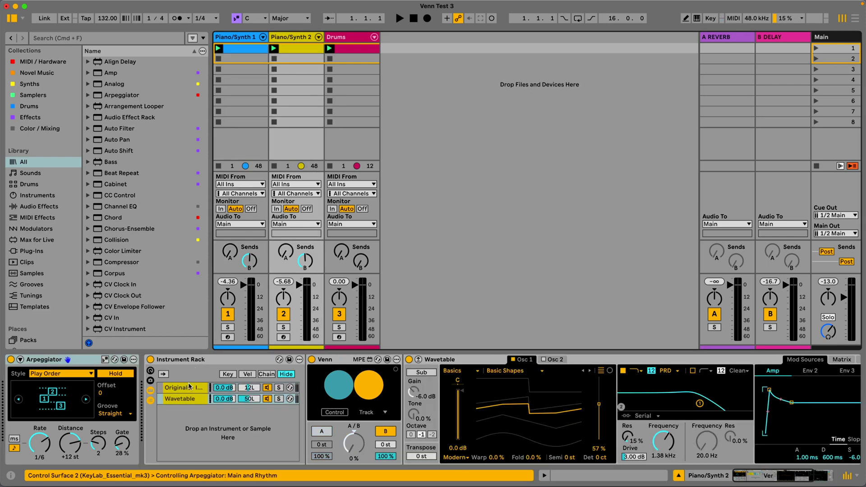
click(190, 387)
click(186, 402)
click(188, 391)
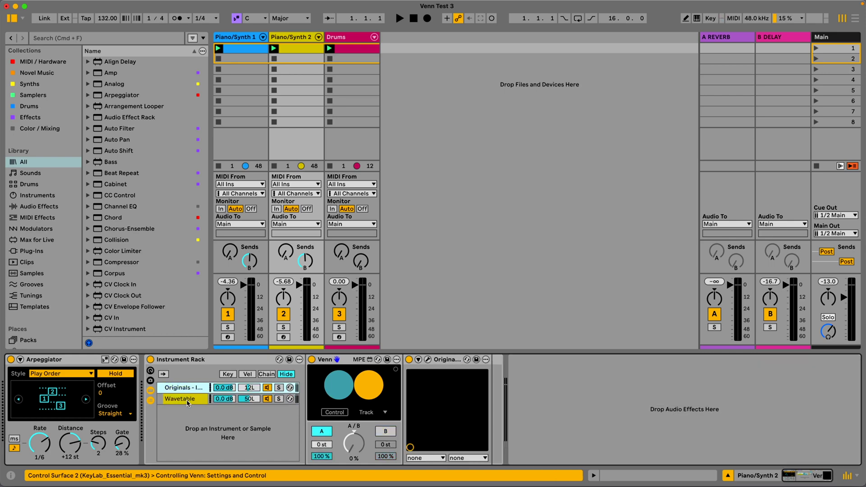
click(188, 403)
click(189, 388)
- On the Drums track, alternate between the OneShot and CR-78 chains to inspect their devices
click(343, 144)
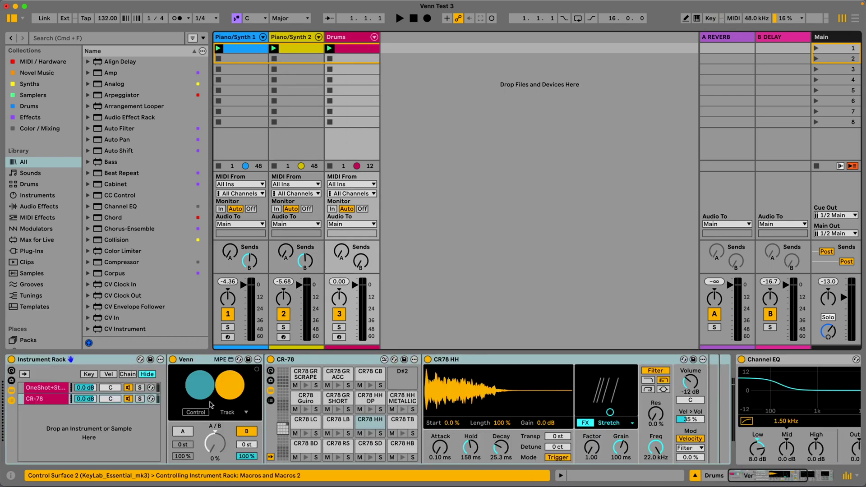
click(45, 389)
click(45, 403)
click(51, 389)
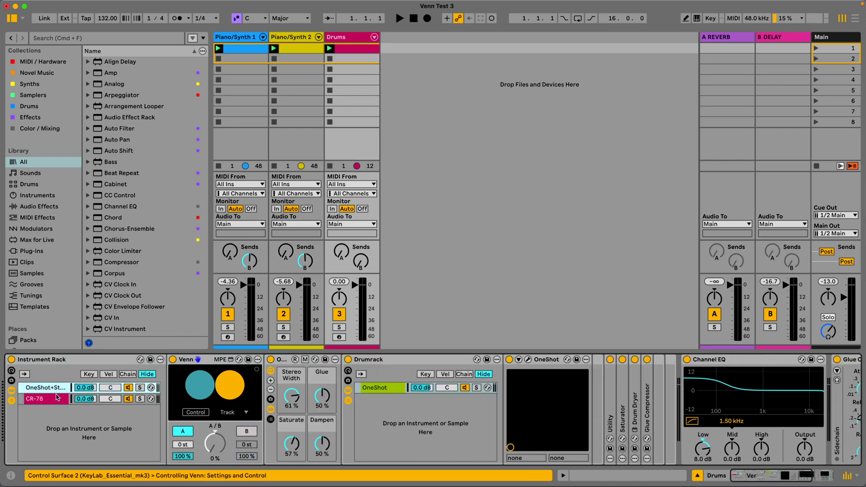
click(58, 399)
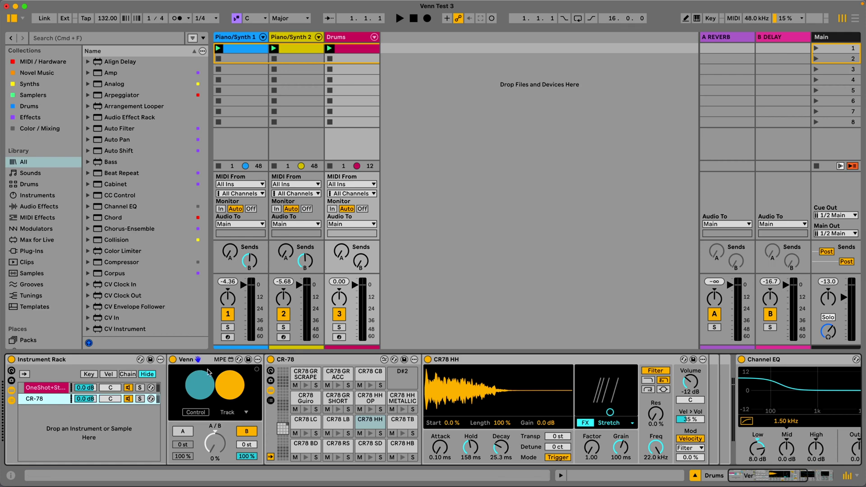
click(65, 389)
click(241, 132)
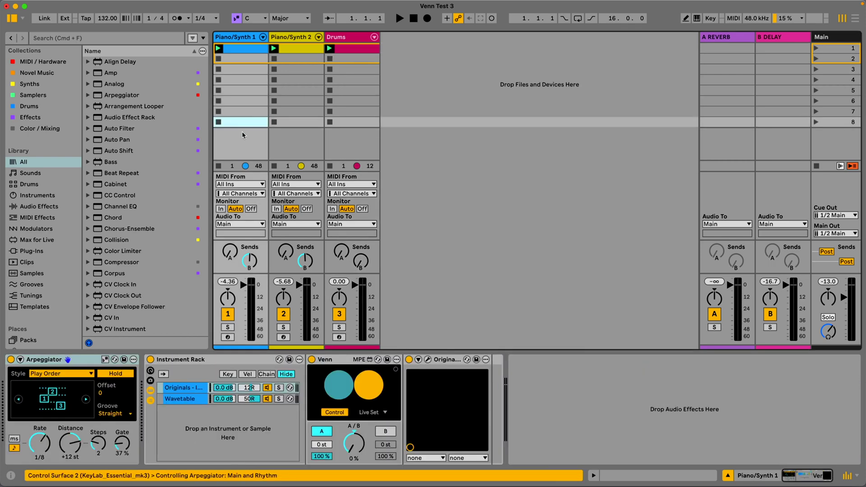
click(818, 51)
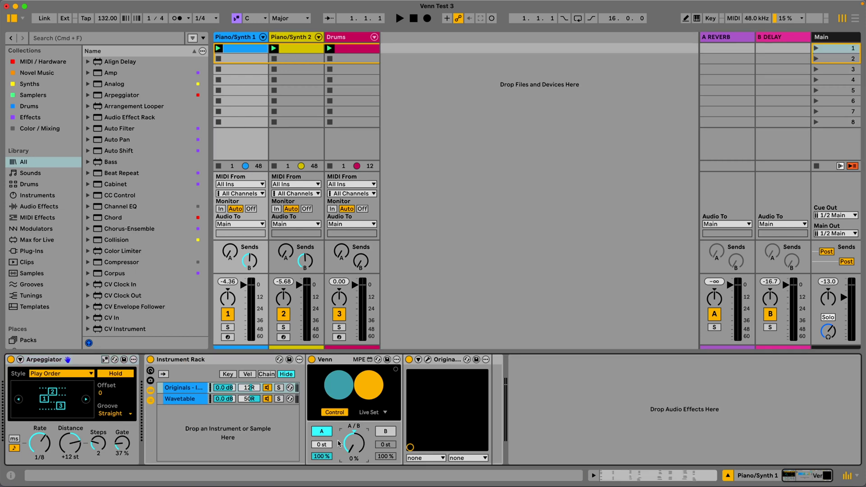
drag(360, 445, 360, 399)
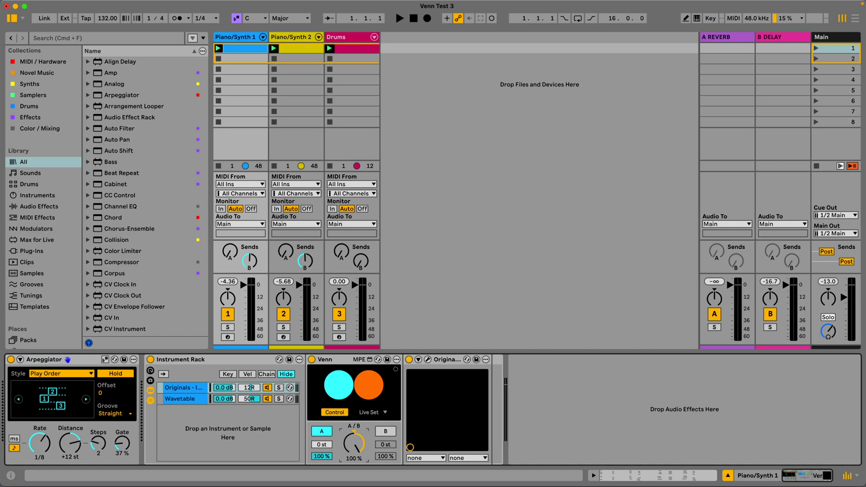
drag(355, 445, 354, 485)
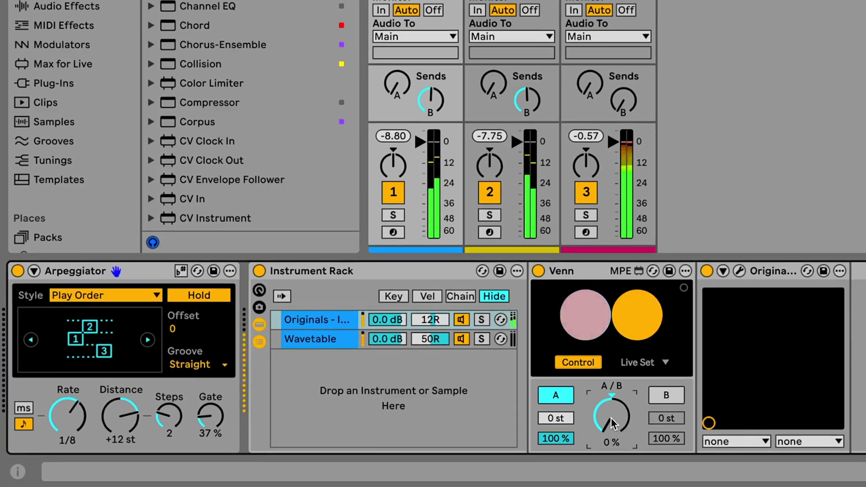
drag(612, 424, 612, 379)
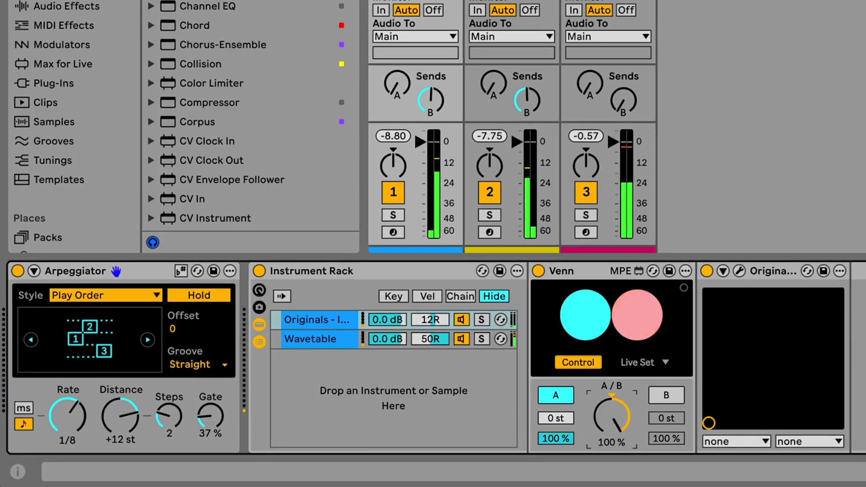
drag(612, 417, 611, 463)
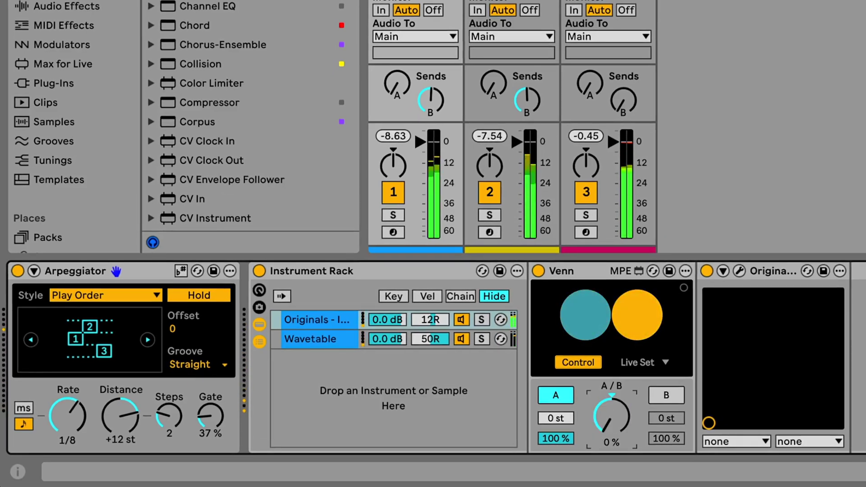
drag(612, 418, 612, 373)
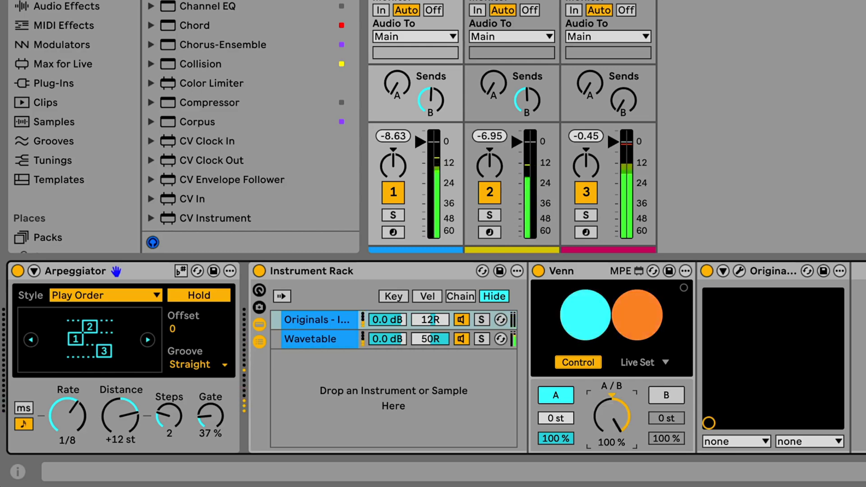
drag(612, 417, 611, 463)
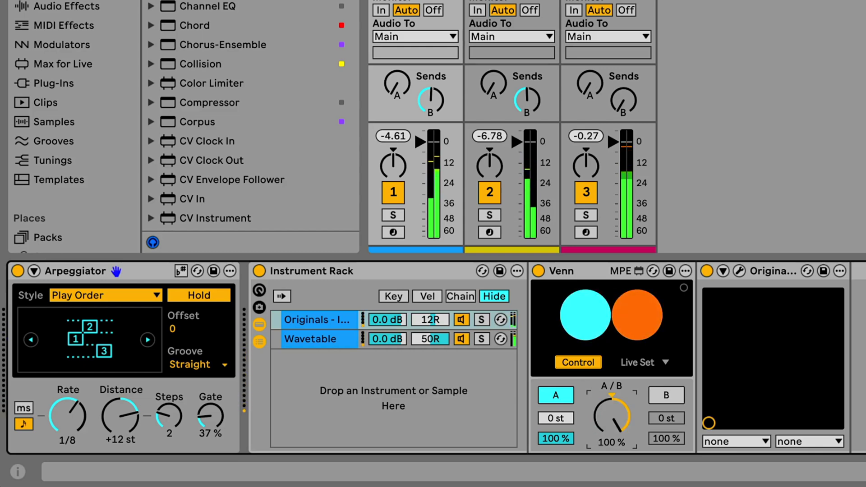
mouse_move(612, 463)
mouse_down()
mouse_move(612, 418)
mouse_move(612, 449)
mouse_move(615, 425)
mouse_move(615, 436)
mouse_up()
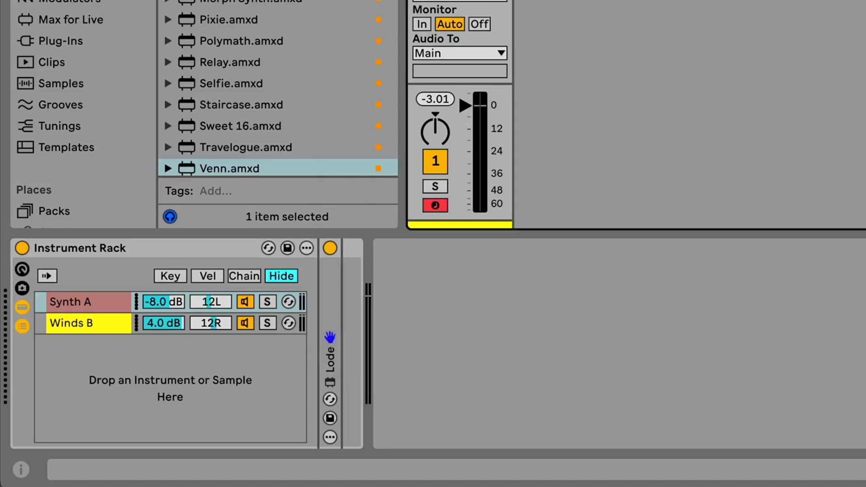
- Audition the rack by switching the Winds B and Synth A chains off and back on
click(186, 255)
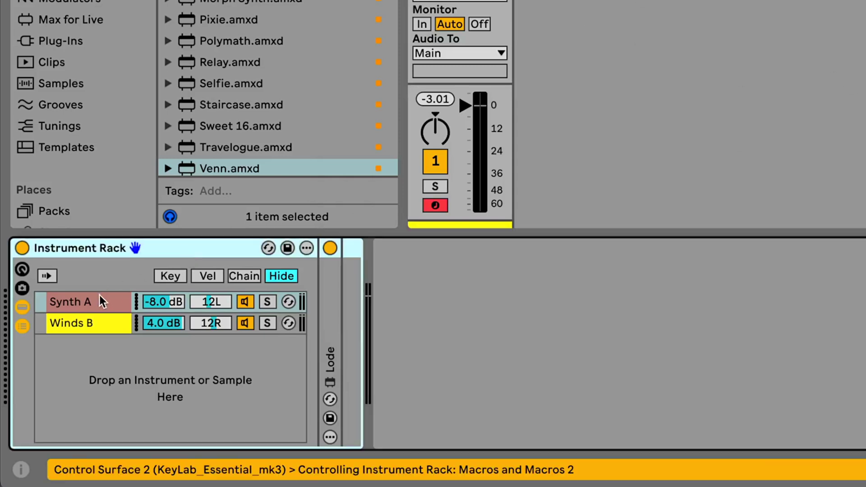
click(92, 305)
click(246, 323)
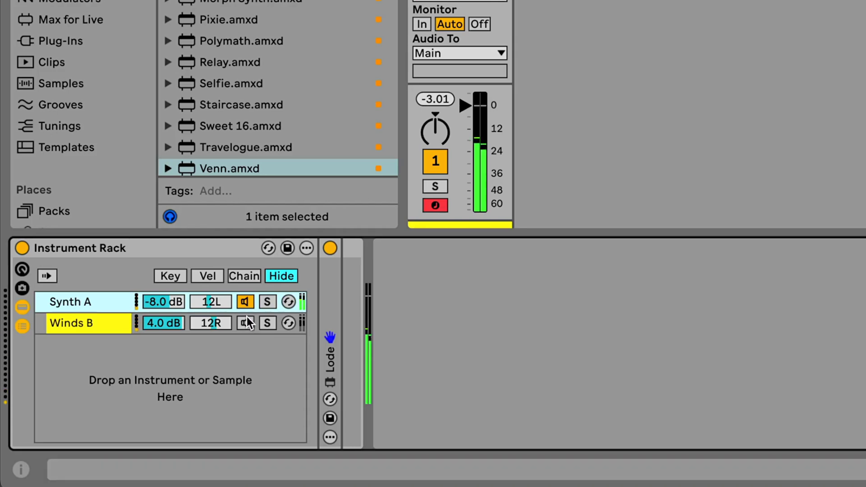
click(248, 323)
click(245, 301)
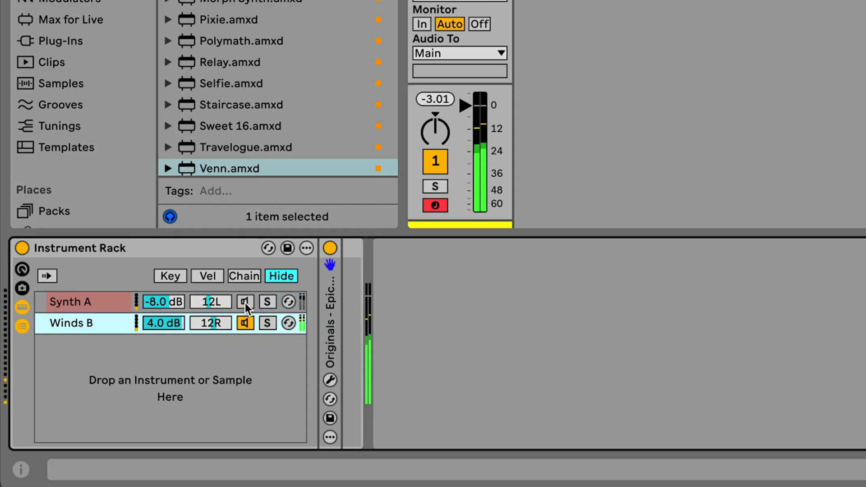
click(245, 301)
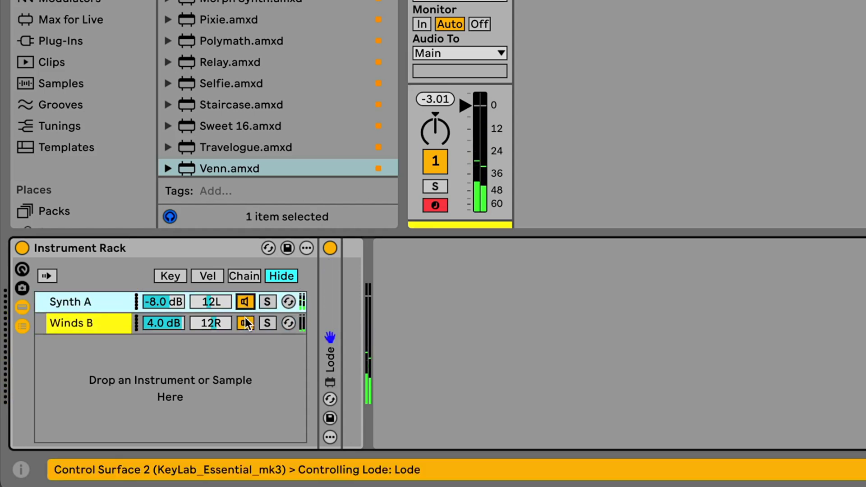
click(93, 321)
click(97, 305)
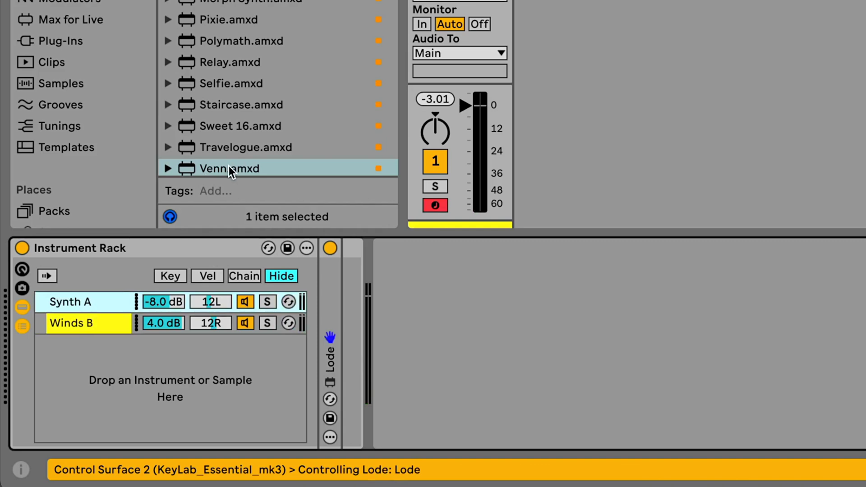
- Drag Venn.amxd from the browser into the rack's chains ahead of the instruments
drag(229, 166, 79, 304)
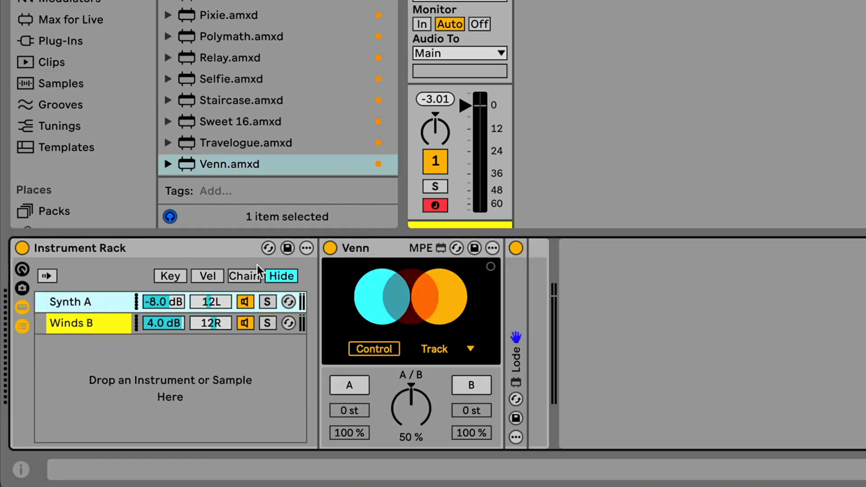
drag(220, 161, 96, 321)
click(99, 302)
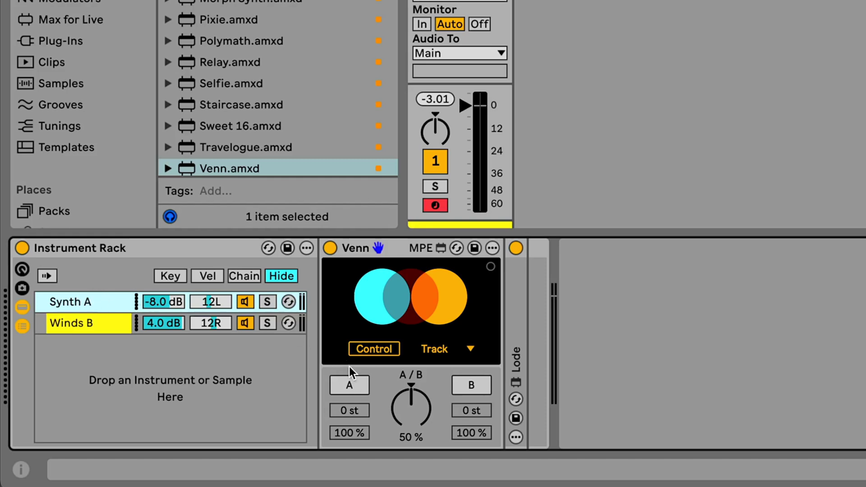
click(346, 386)
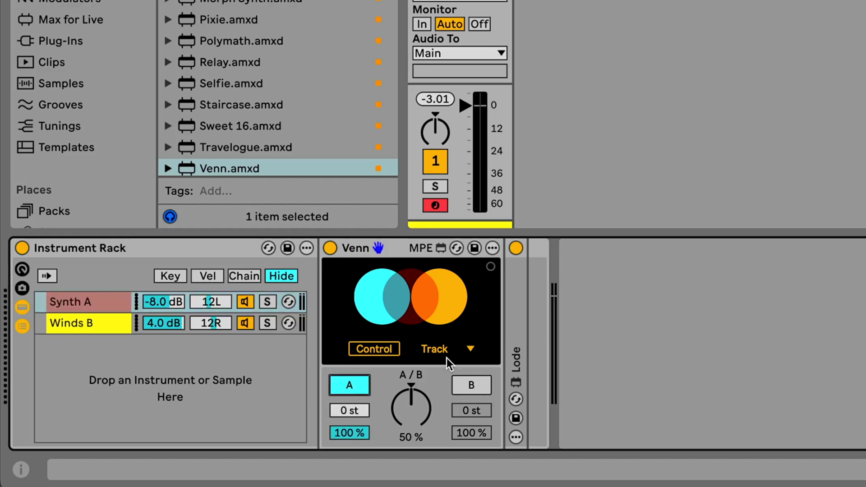
click(97, 329)
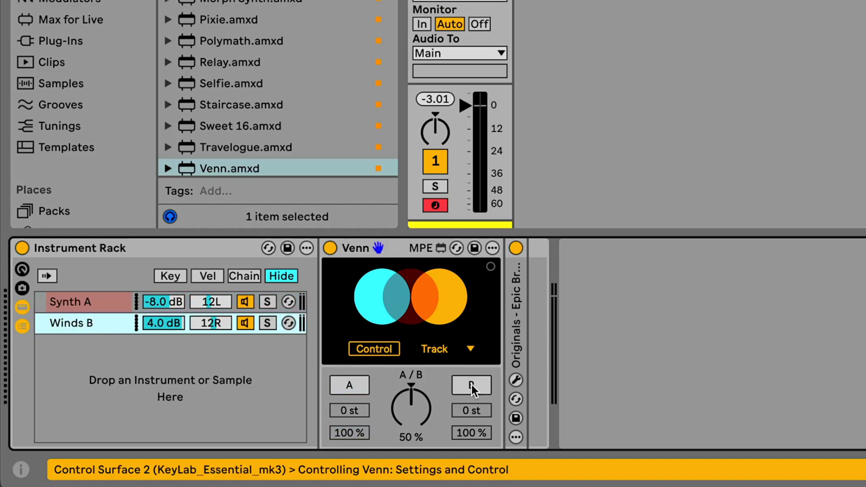
click(472, 384)
click(112, 302)
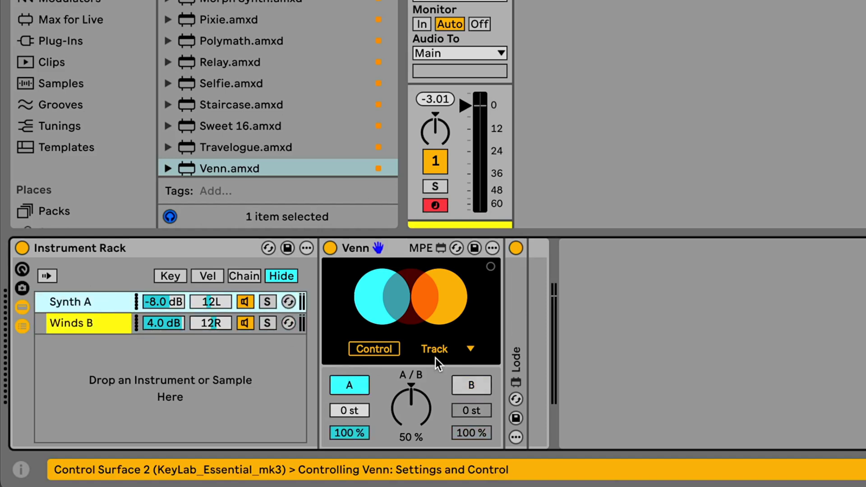
click(109, 322)
click(106, 297)
click(107, 323)
click(110, 297)
drag(408, 400, 408, 402)
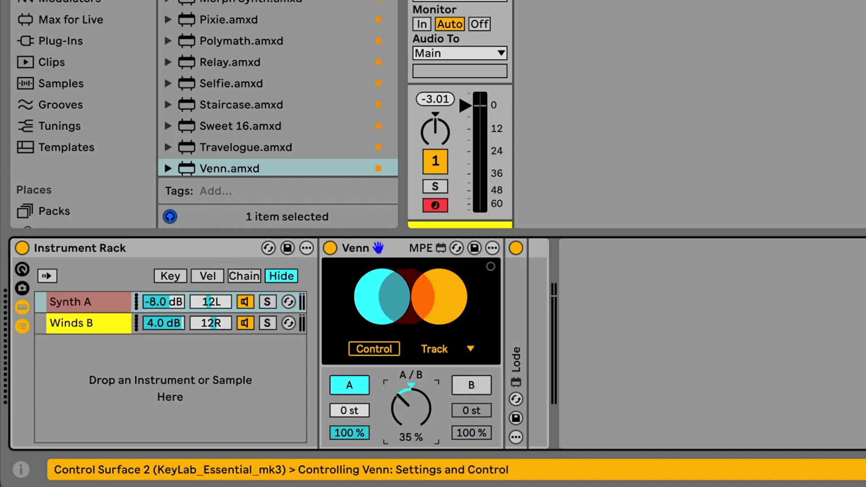
click(86, 325)
click(87, 300)
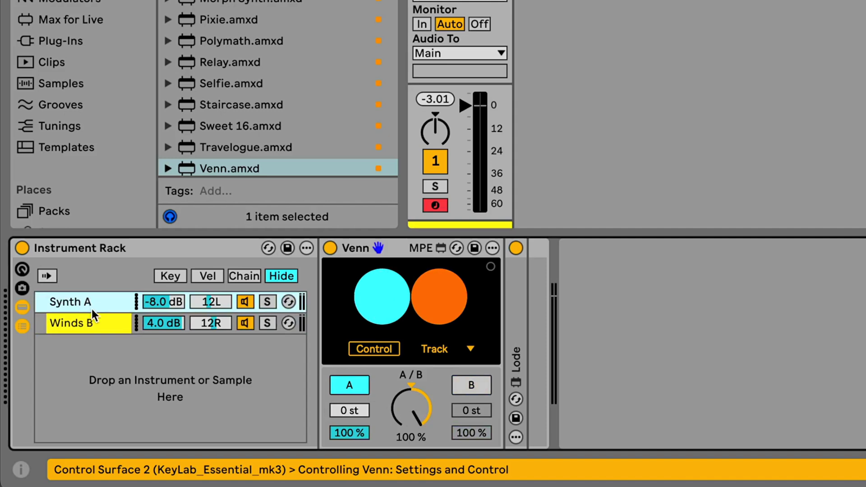
double_click(415, 412)
click(102, 301)
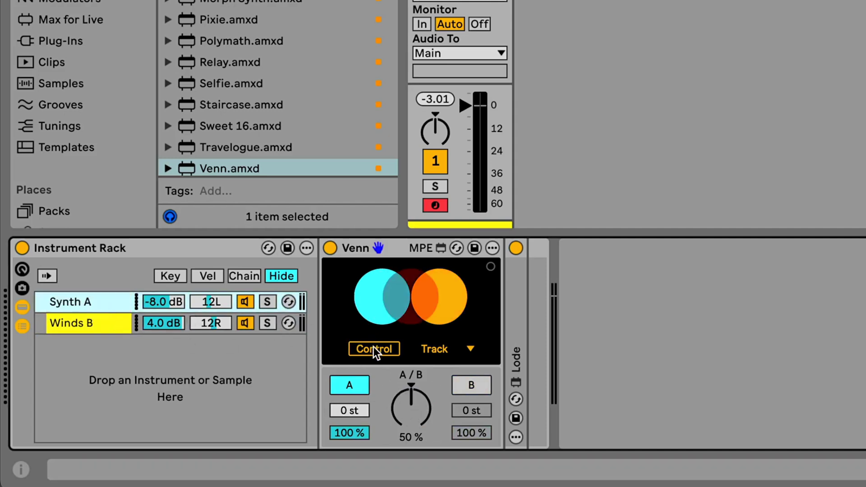
- Keep Venn's linking scope on Track, enable Control mode, and select Winds B to switch Venn to B
click(471, 350)
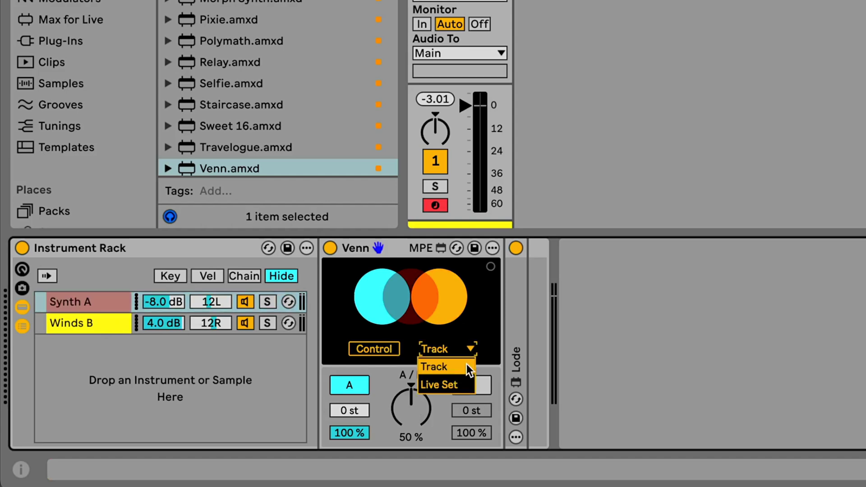
click(465, 384)
click(468, 350)
click(468, 363)
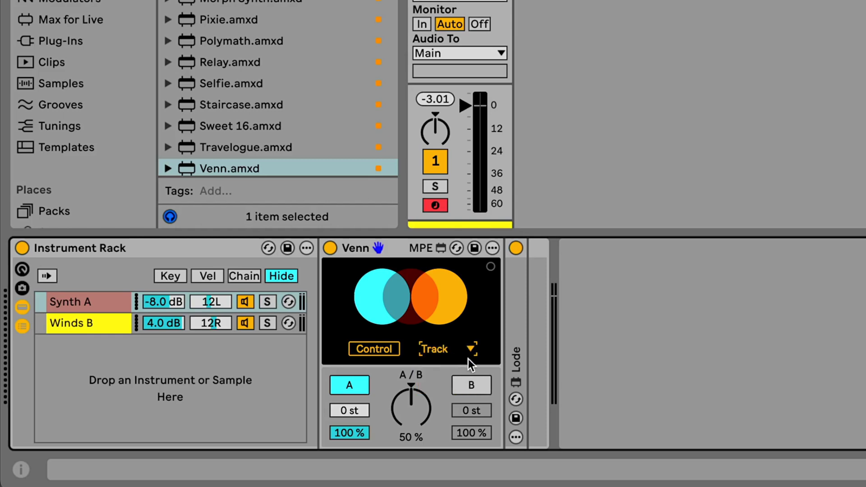
click(384, 351)
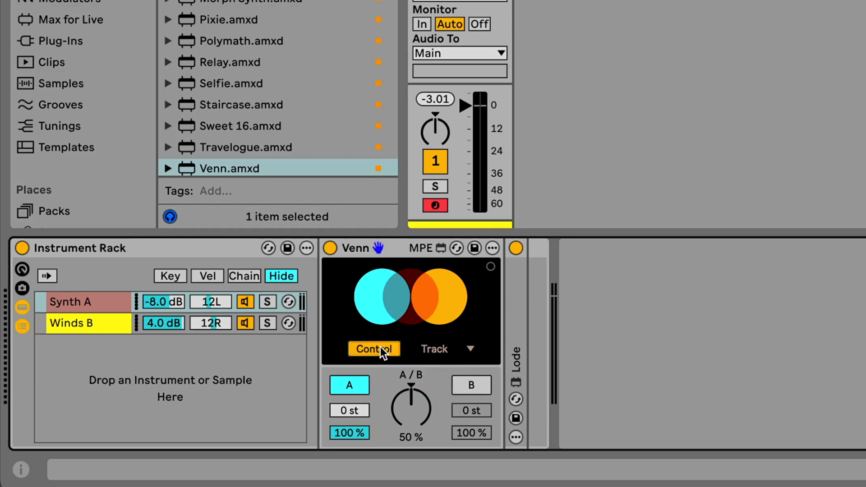
click(86, 324)
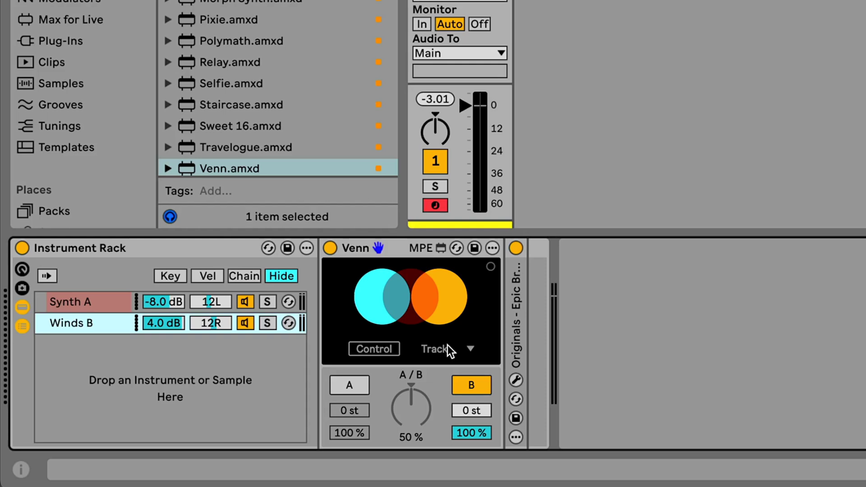
- Lower Venn's A/B balance to about 16% and try transposing side A while switching chains
click(87, 303)
drag(406, 406, 406, 437)
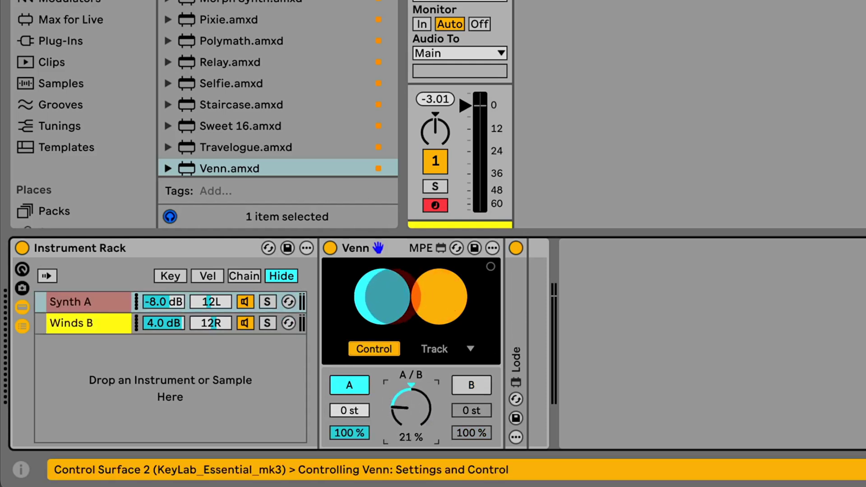
click(96, 324)
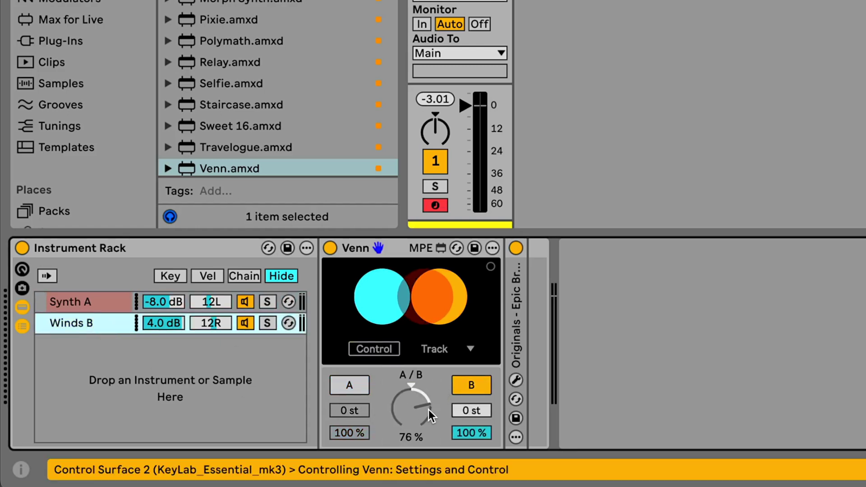
click(90, 301)
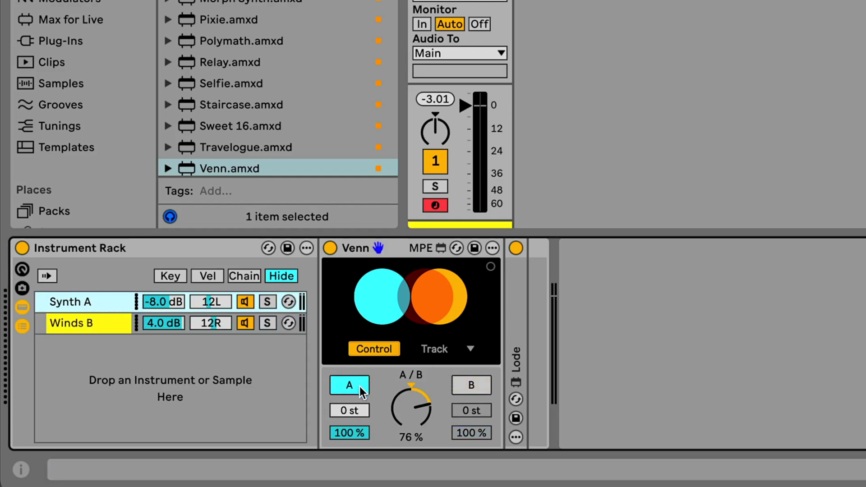
drag(353, 410, 352, 431)
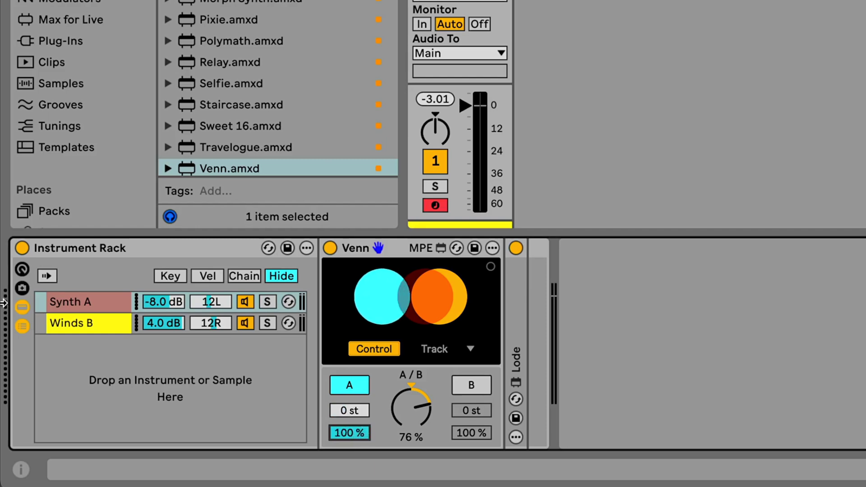
- Set Venn's B level to 54%, then raise the A/B balance through 50% to 100%
click(93, 321)
click(102, 301)
click(106, 323)
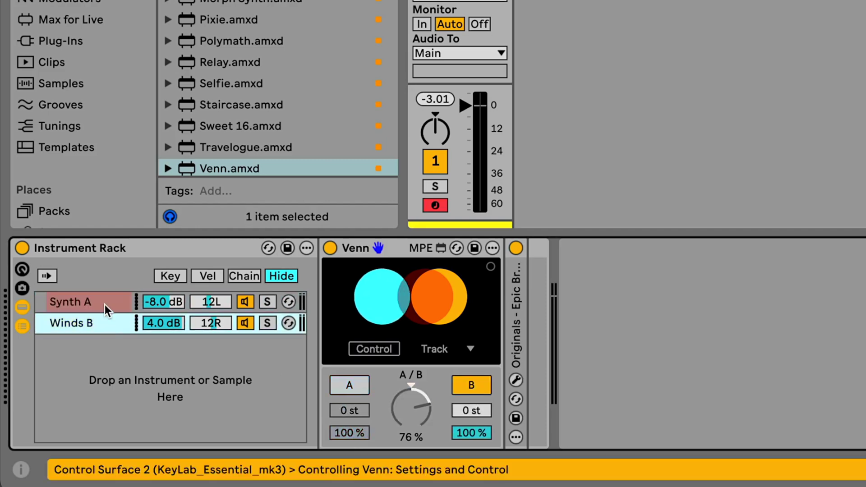
drag(473, 432, 472, 411)
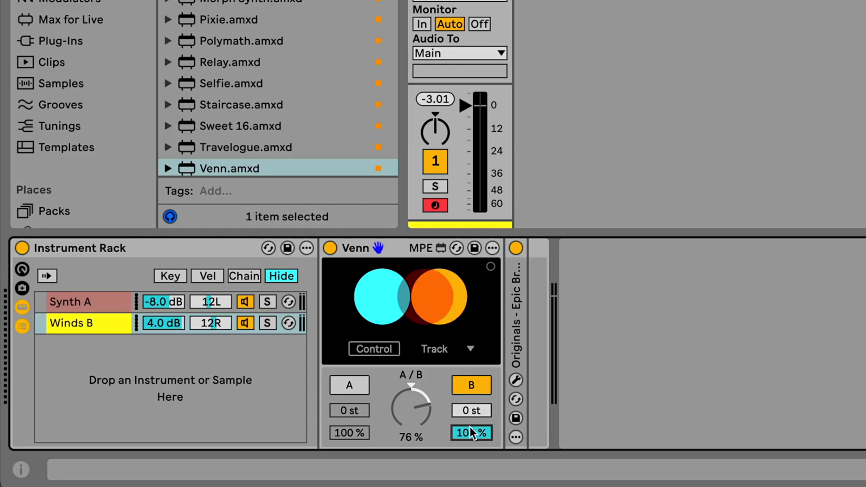
click(97, 298)
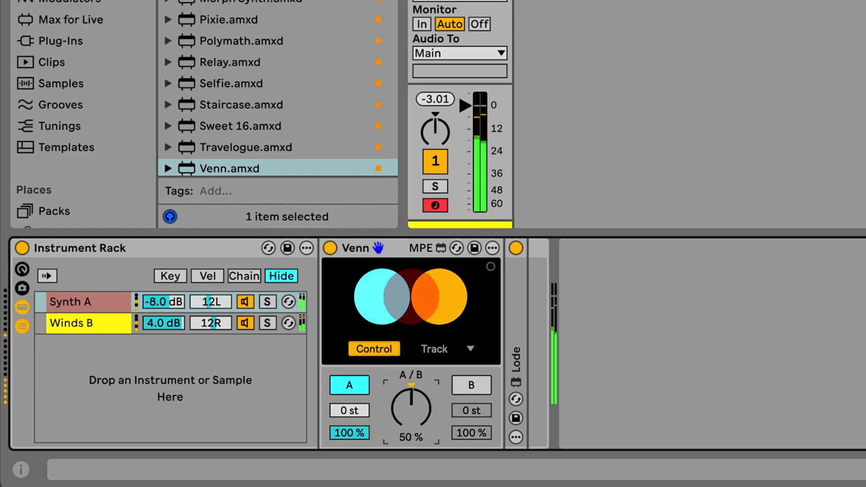
drag(405, 417, 406, 412)
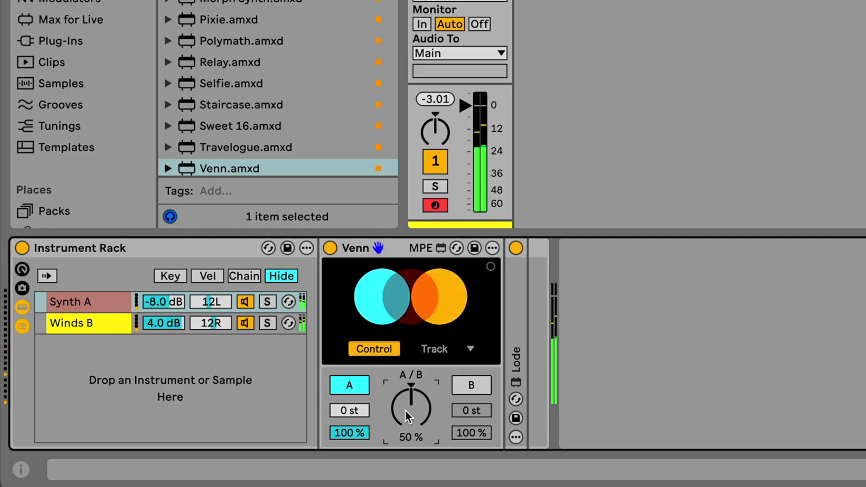
drag(405, 411, 413, 407)
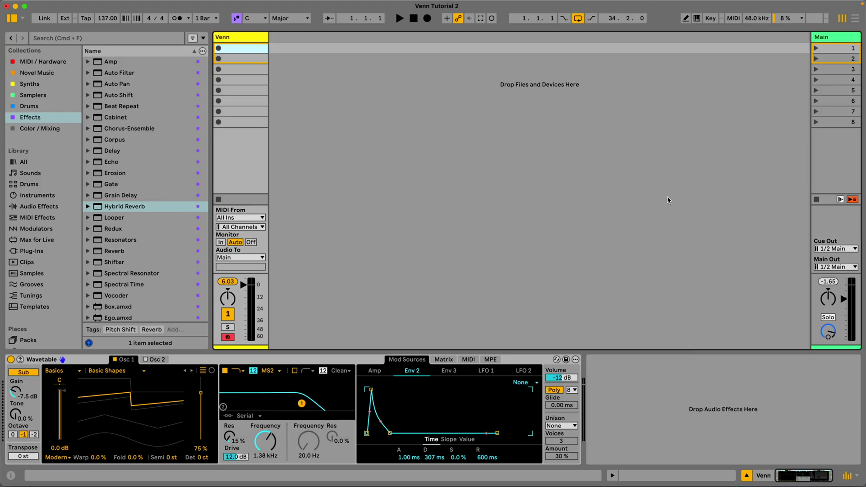
- Place Venn.amxd from the Novel Music collection in front of Wavetable on the Venn track
click(41, 74)
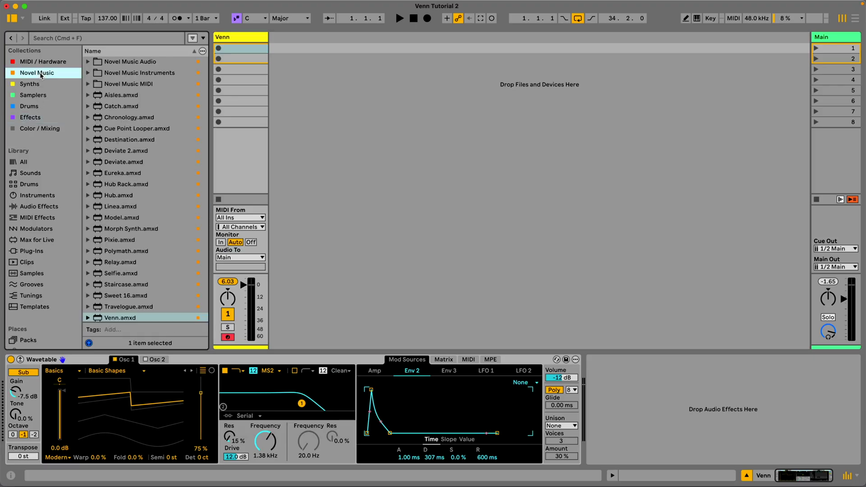
click(212, 360)
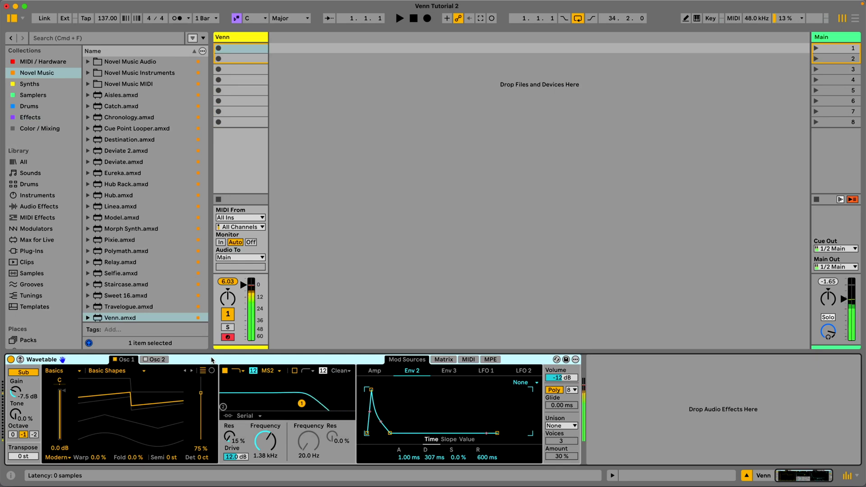
click(75, 348)
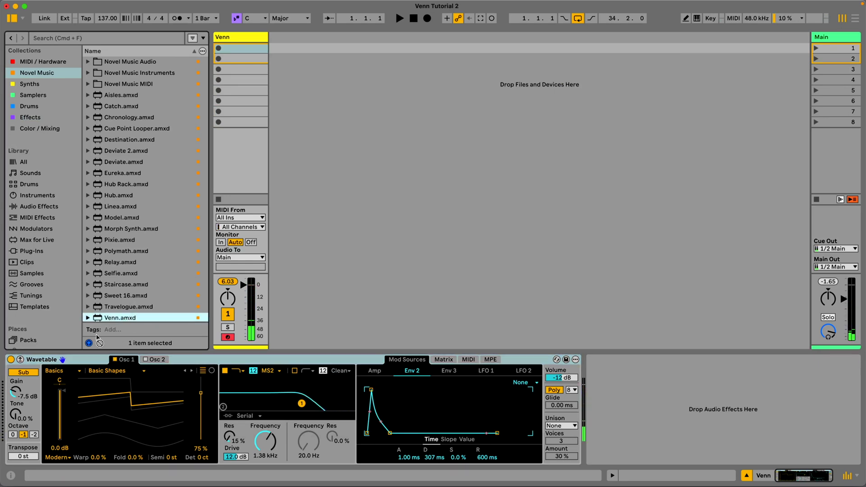
drag(3, 381, 9, 379)
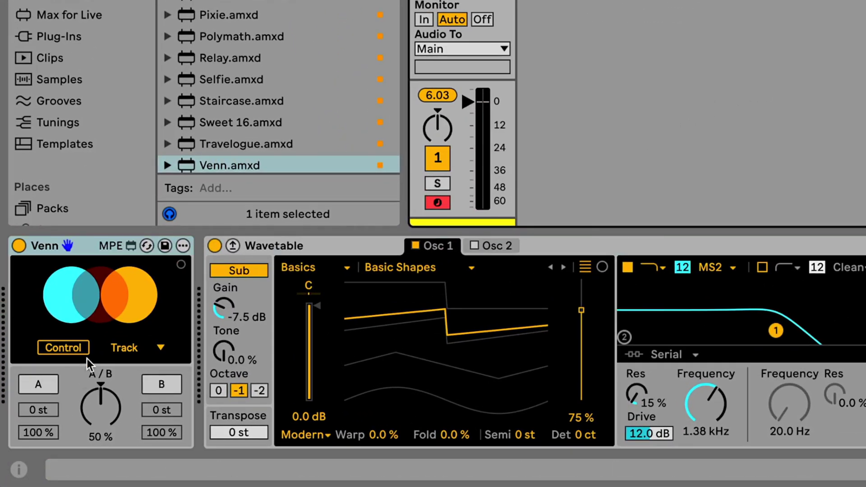
- Activate both Venn sides, transposing A to +12 st and B to -12 st
click(43, 384)
click(151, 384)
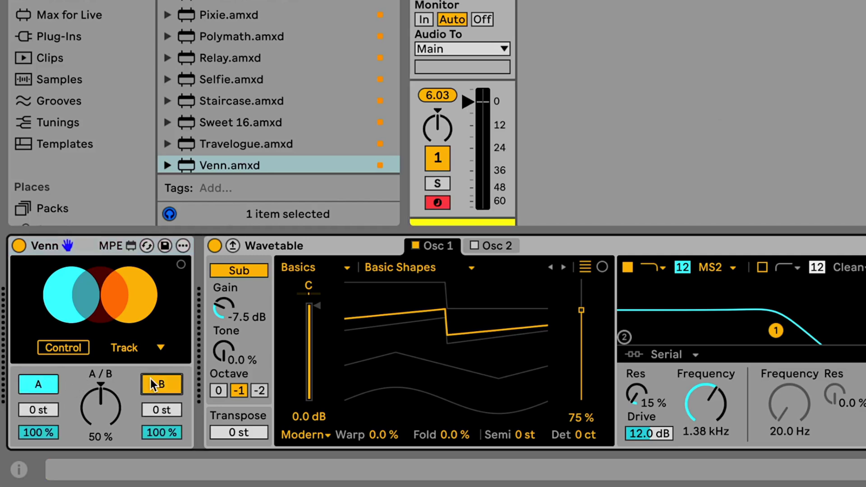
drag(49, 410, 50, 384)
drag(180, 409, 179, 426)
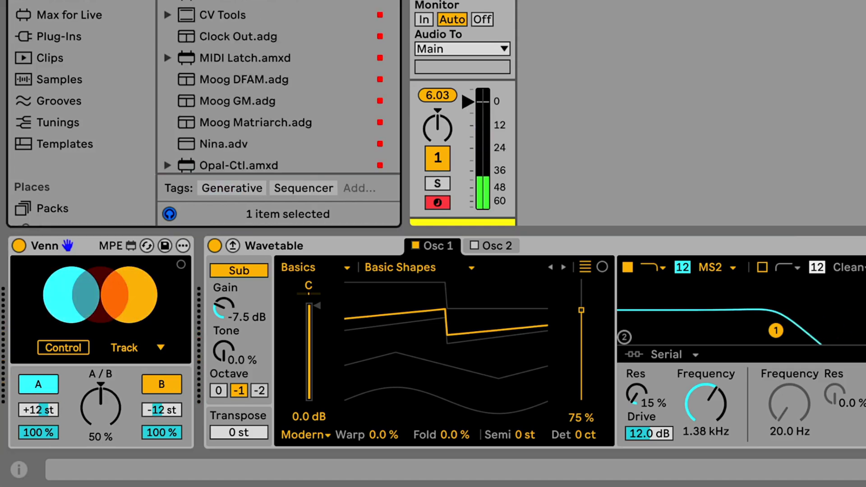
- Add an Arpeggiator ahead of Venn, then adjust Venn's A and B levels and sweep its A/B balance
drag(207, 33, 6, 259)
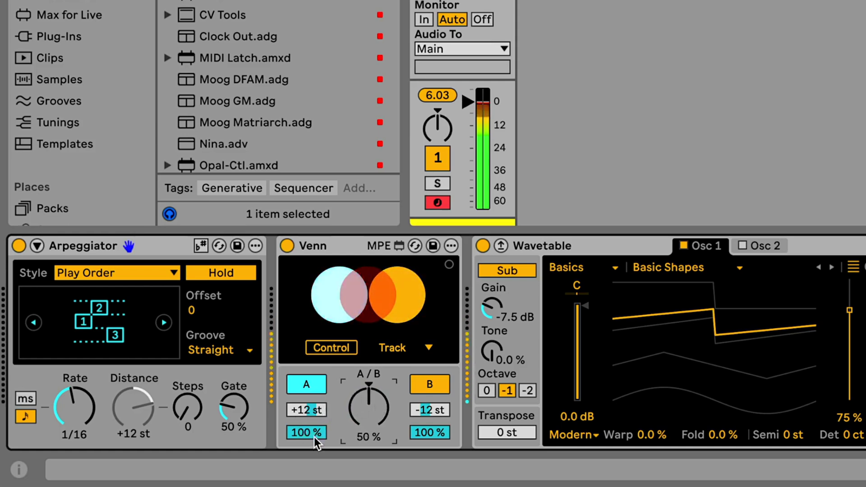
drag(316, 436, 316, 447)
drag(440, 434, 440, 449)
drag(372, 403, 372, 427)
drag(431, 433, 431, 412)
mouse_move(373, 413)
mouse_down()
mouse_move(370, 366)
mouse_move(370, 431)
mouse_up()
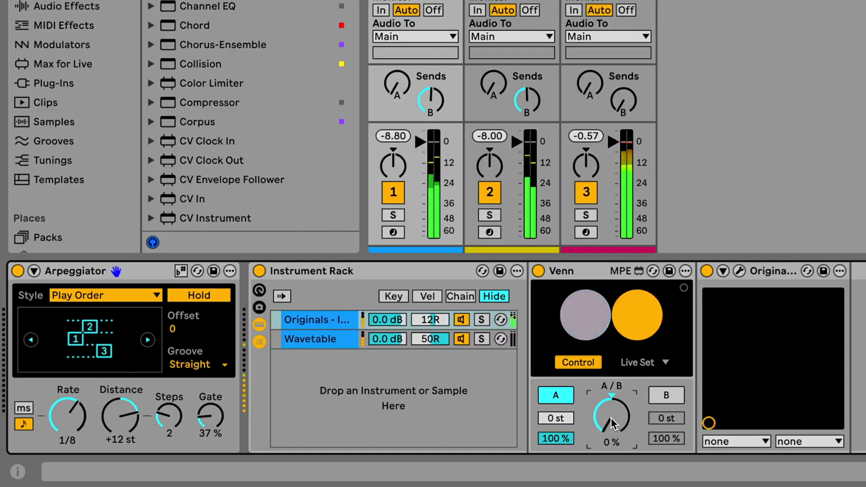
drag(612, 422, 612, 359)
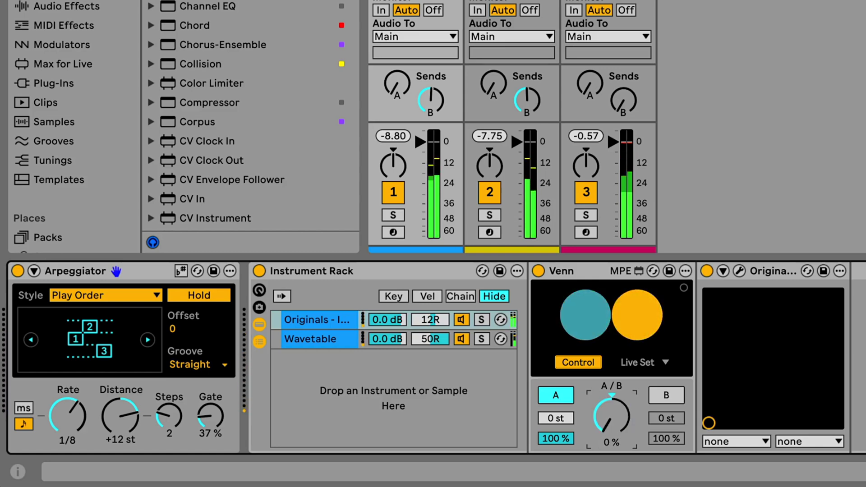
drag(612, 420, 612, 447)
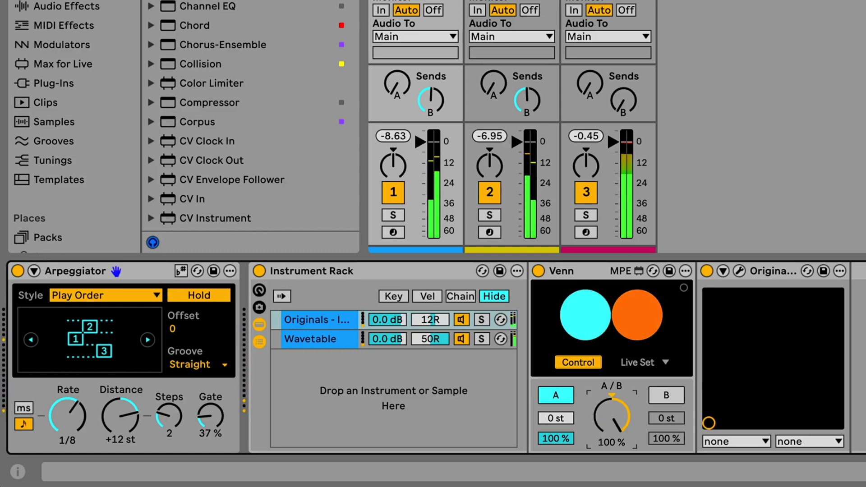